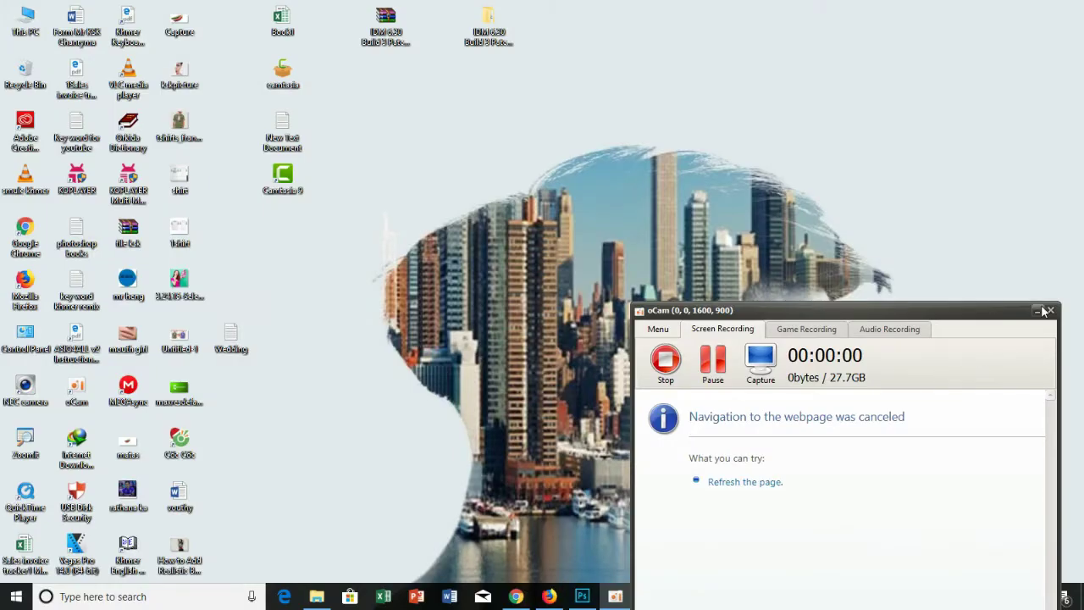
# Step: Open the inner Adobe Audition CS6 folder on Local Disk (E:) in File Explorer
pyautogui.press('F2')
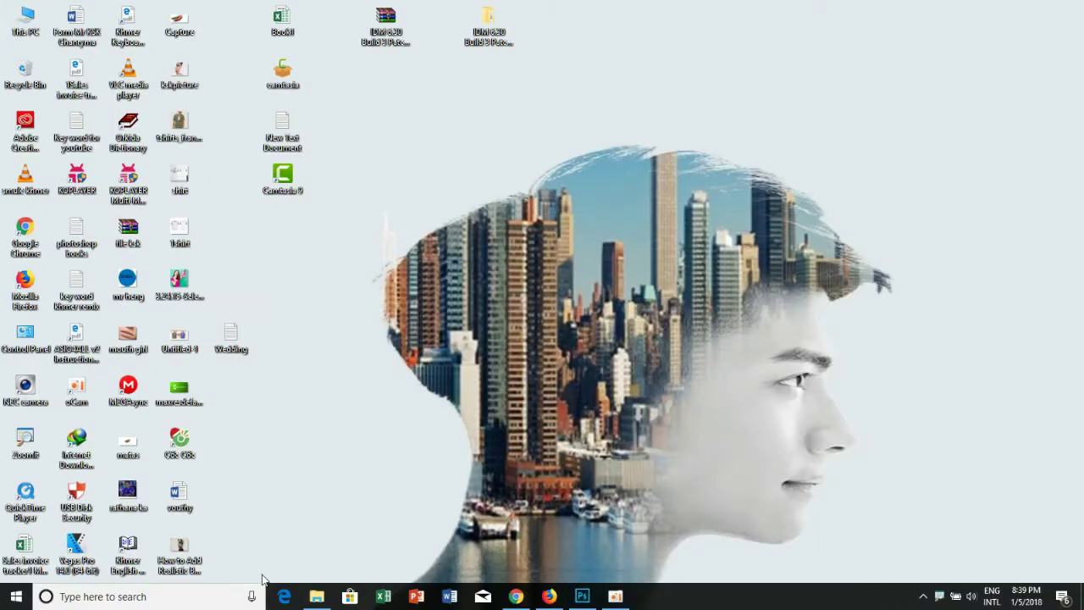
pyautogui.click(316, 596)
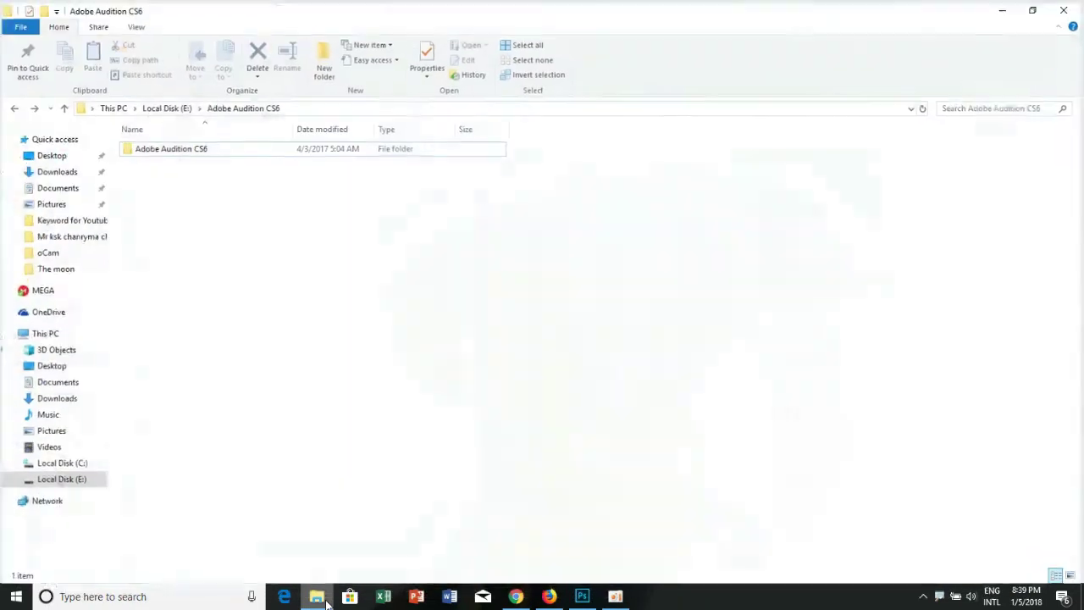
pyautogui.doubleClick(193, 158)
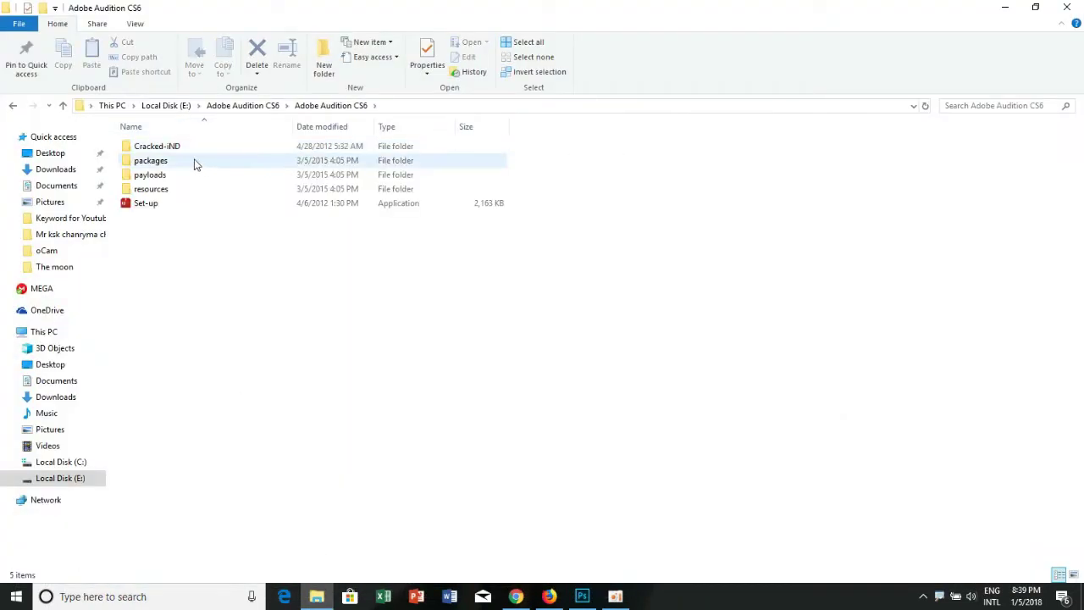
# Step: Check the contents of the Cracked-iND folder and return to the Adobe Audition CS6 folder
pyautogui.click(158, 149)
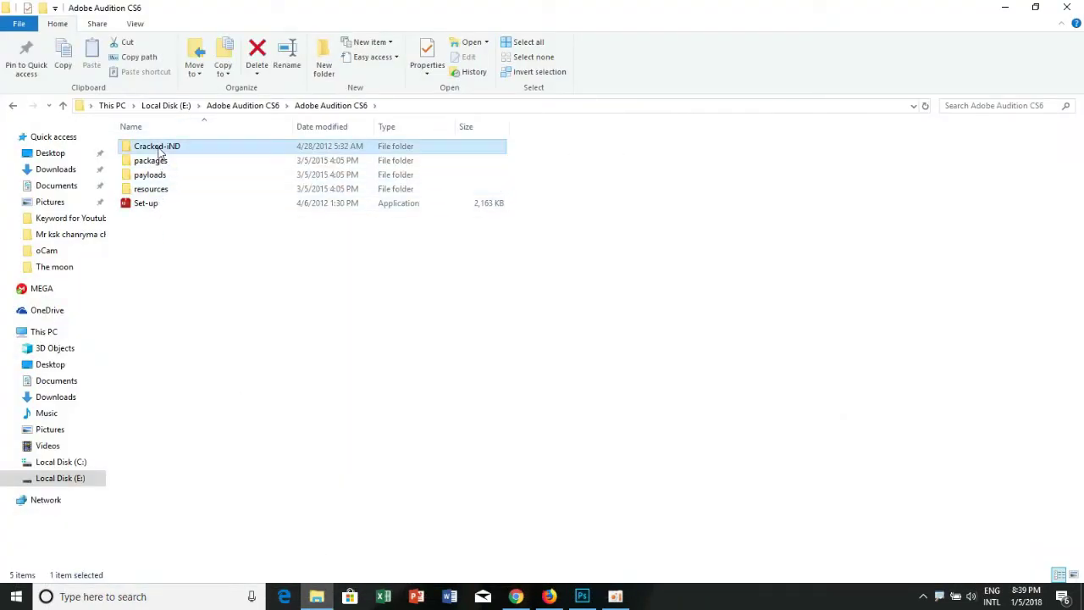
pyautogui.doubleClick(158, 149)
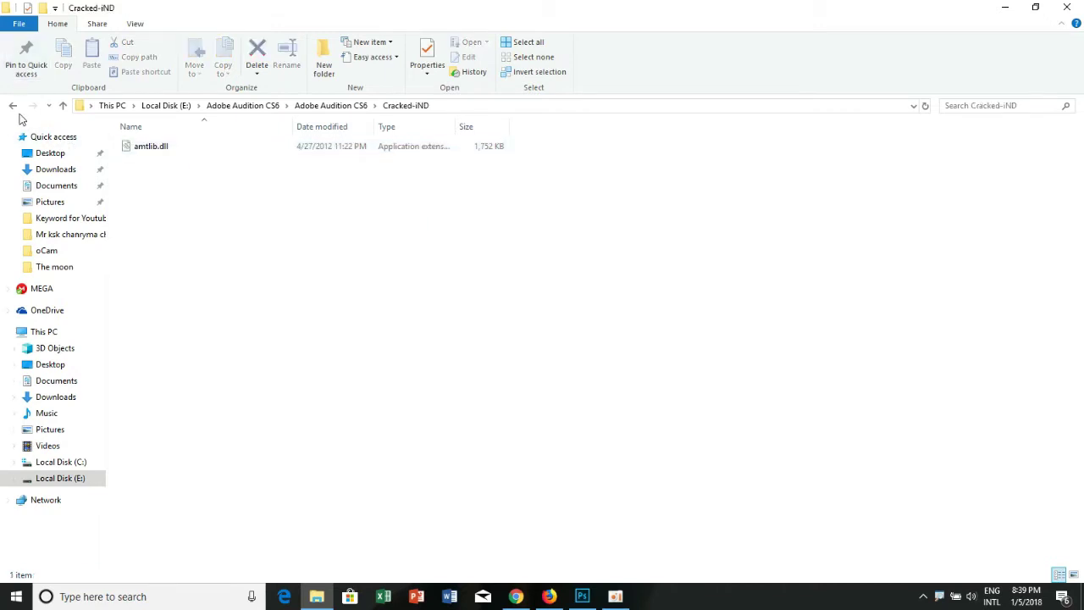
pyautogui.click(12, 105)
# Step: Run the Set-up application and ignore the installer's pending-restart issue
pyautogui.doubleClick(141, 206)
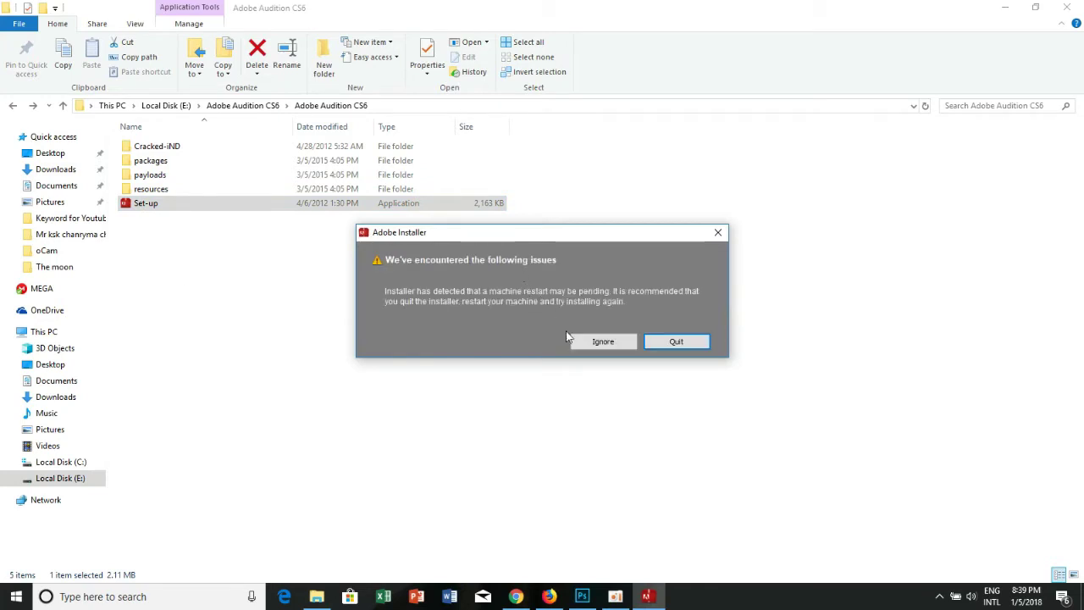
pyautogui.click(604, 341)
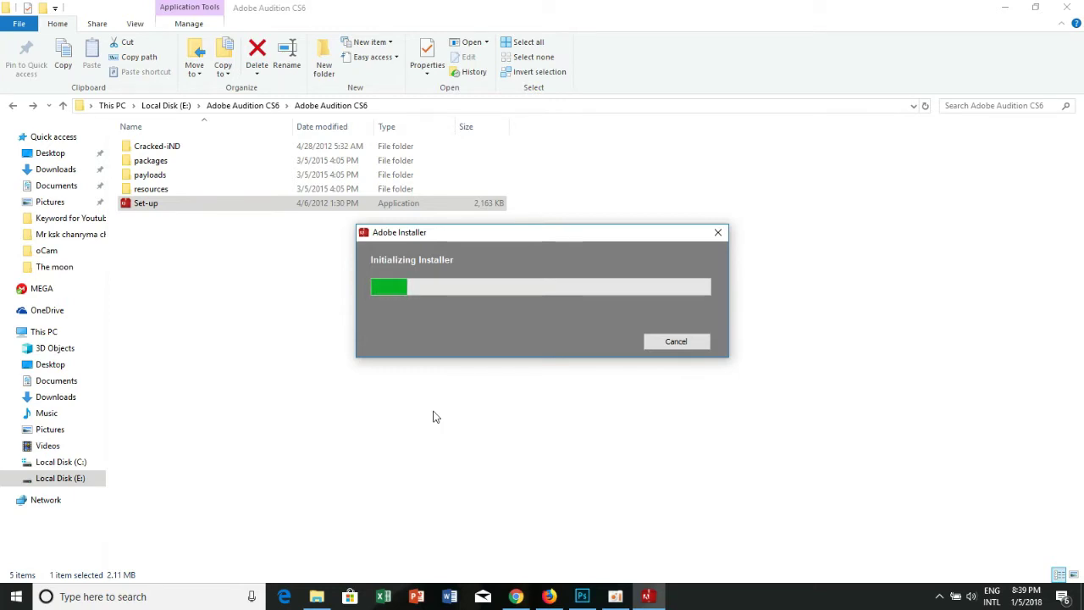
pyautogui.click(619, 601)
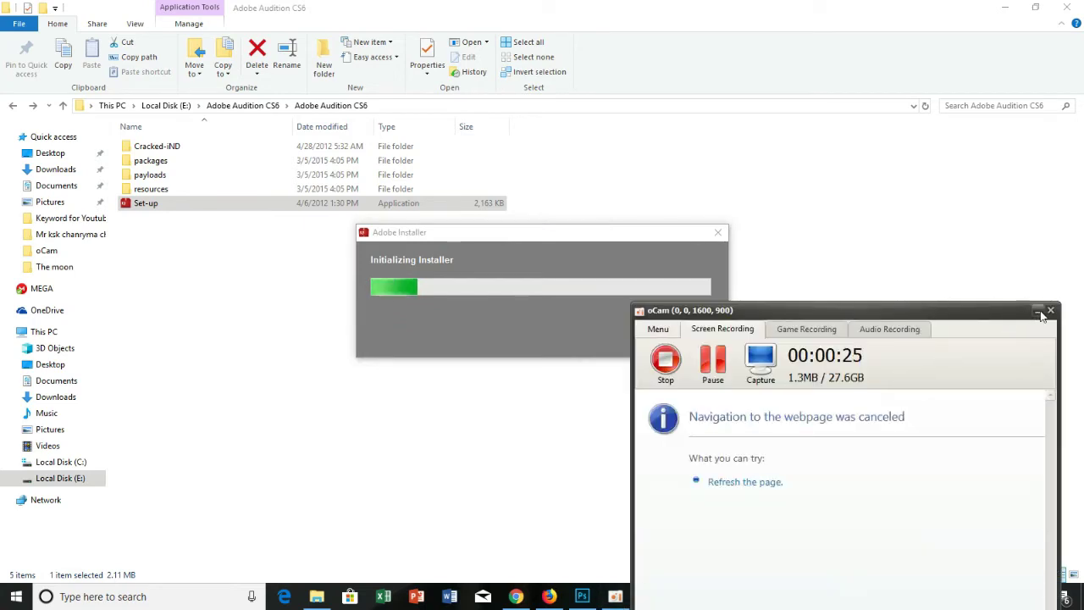
pyautogui.click(1043, 314)
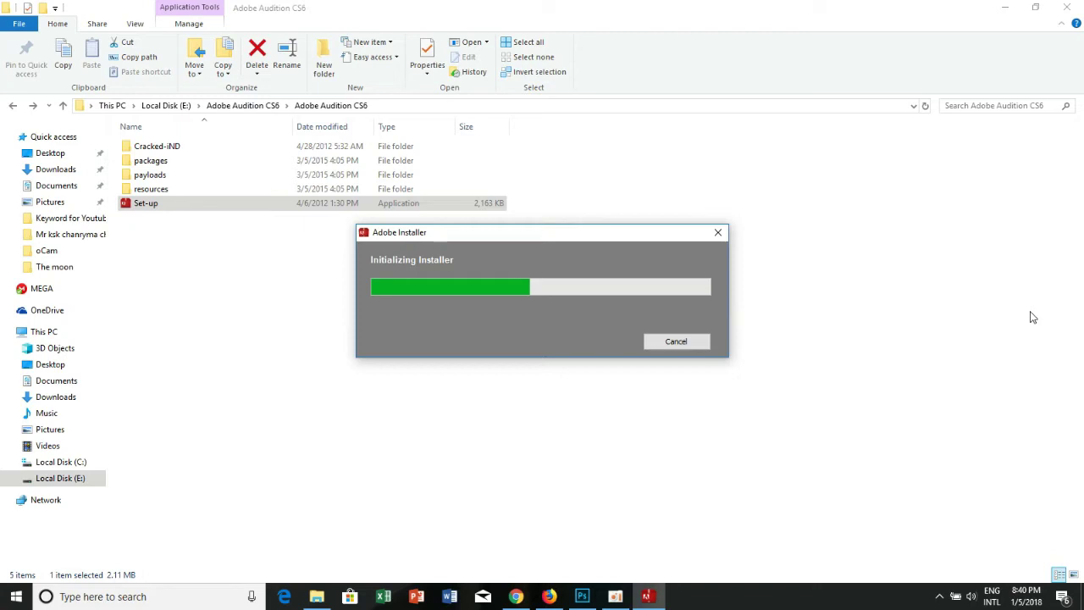
pyautogui.click(615, 596)
pyautogui.moveTo(918, 316); pyautogui.dragTo(934, 552)
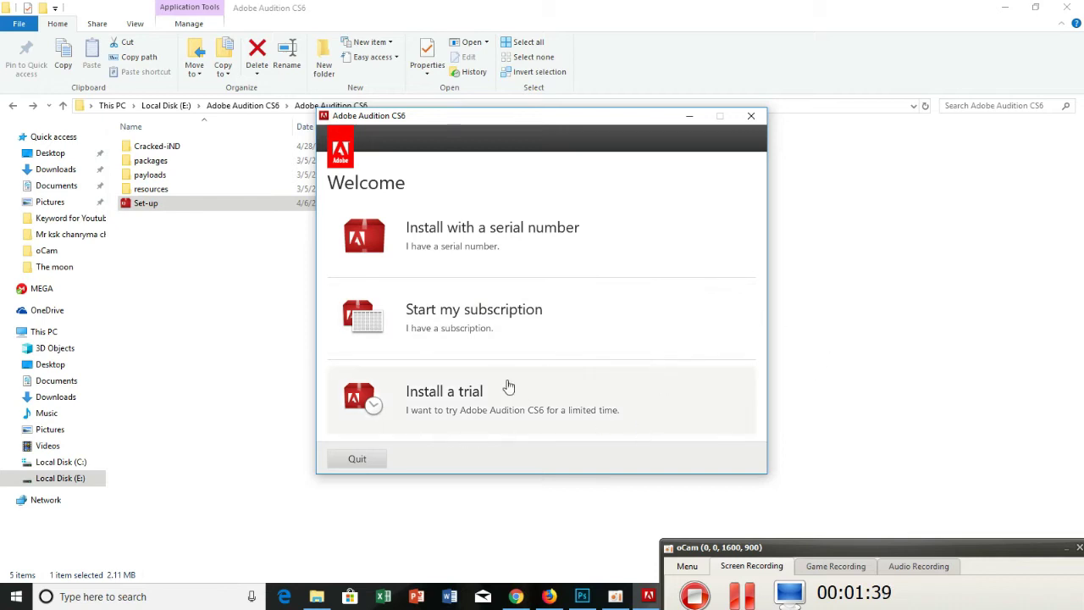
# Step: Choose the trial installation of Adobe Audition CS6 and accept the license agreement to reach the install options
pyautogui.click(438, 400)
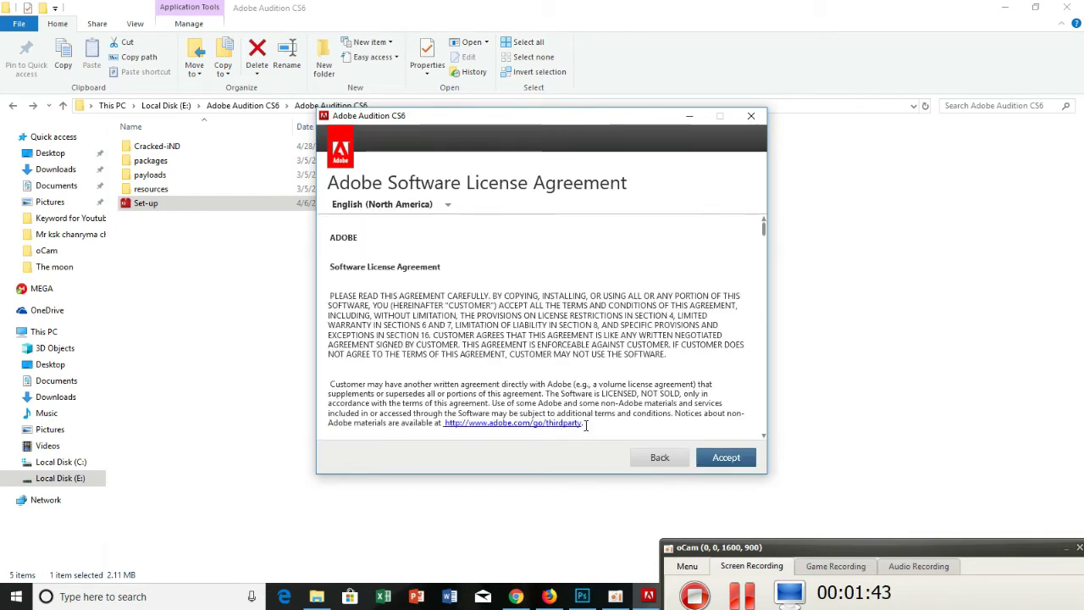
pyautogui.click(716, 461)
pyautogui.click(736, 464)
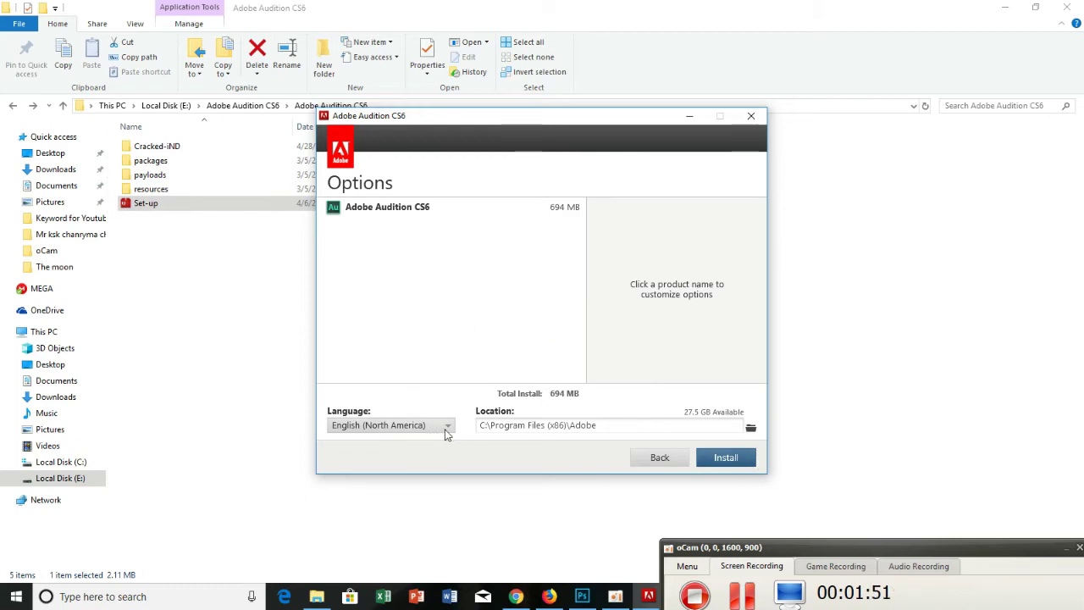
# Step: Install Adobe Audition CS6 in English (North America) to C:\Program Files (x86)\Adobe
pyautogui.click(446, 425)
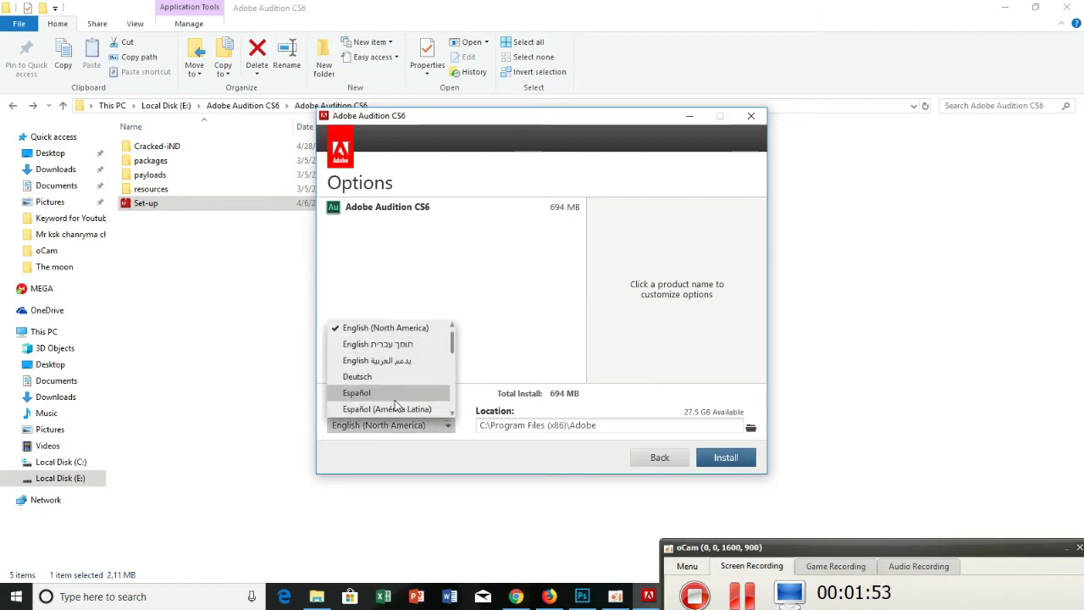
pyautogui.click(382, 332)
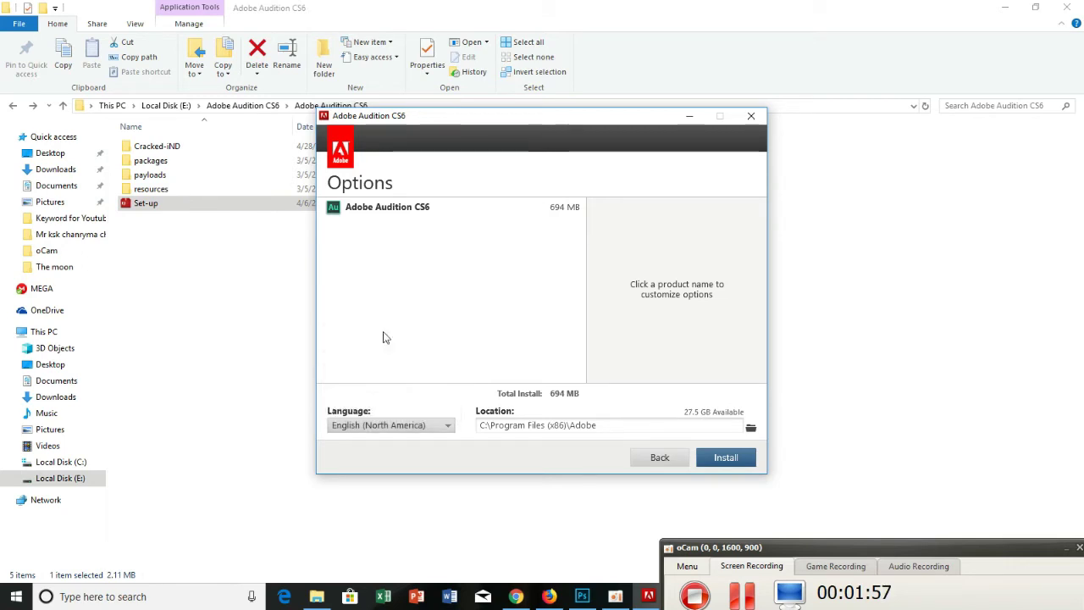
pyautogui.click(724, 458)
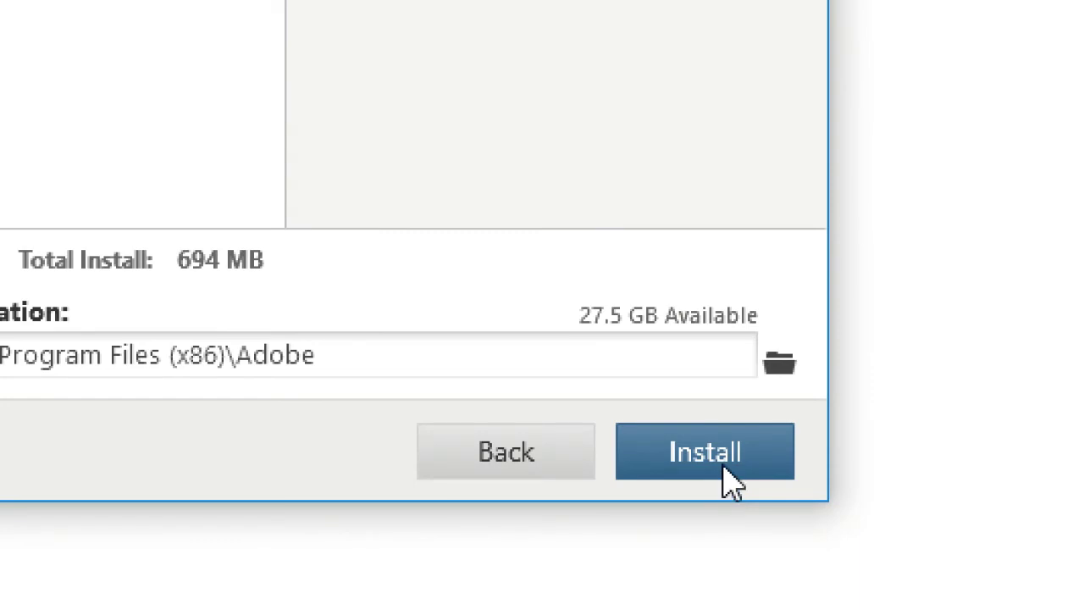
pyautogui.click(730, 471)
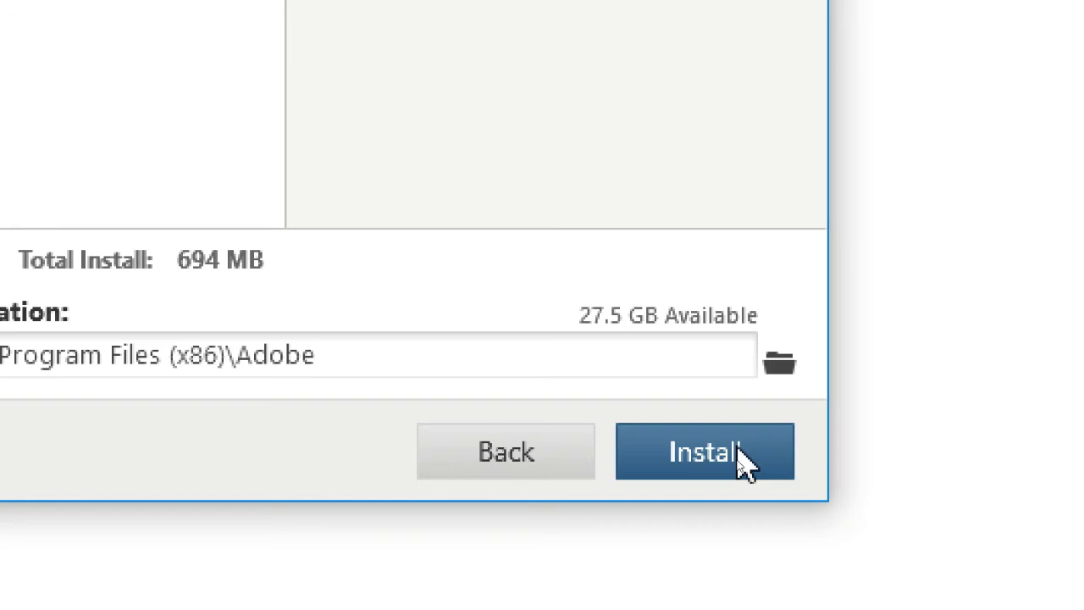
pyautogui.click(743, 461)
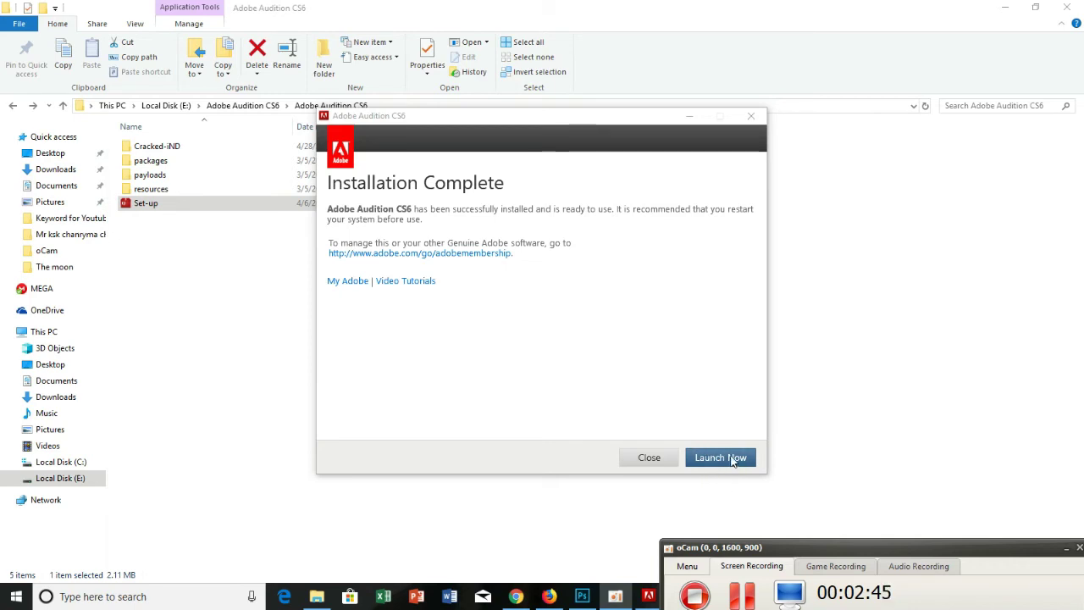
# Step: Launch the installed Adobe Audition CS6 from the installer and start its trial
pyautogui.click(730, 458)
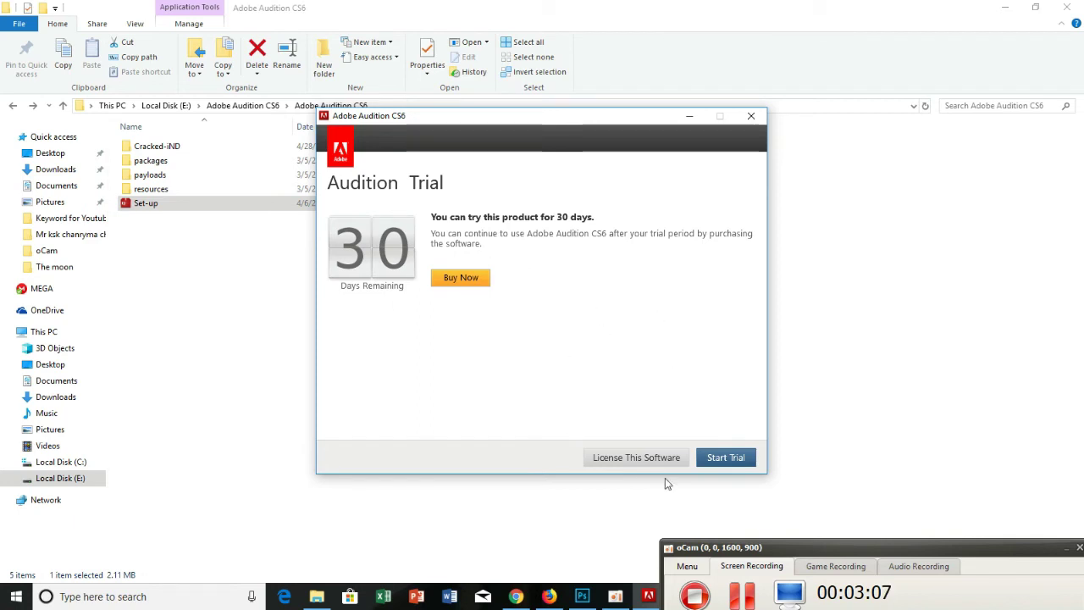
pyautogui.click(729, 461)
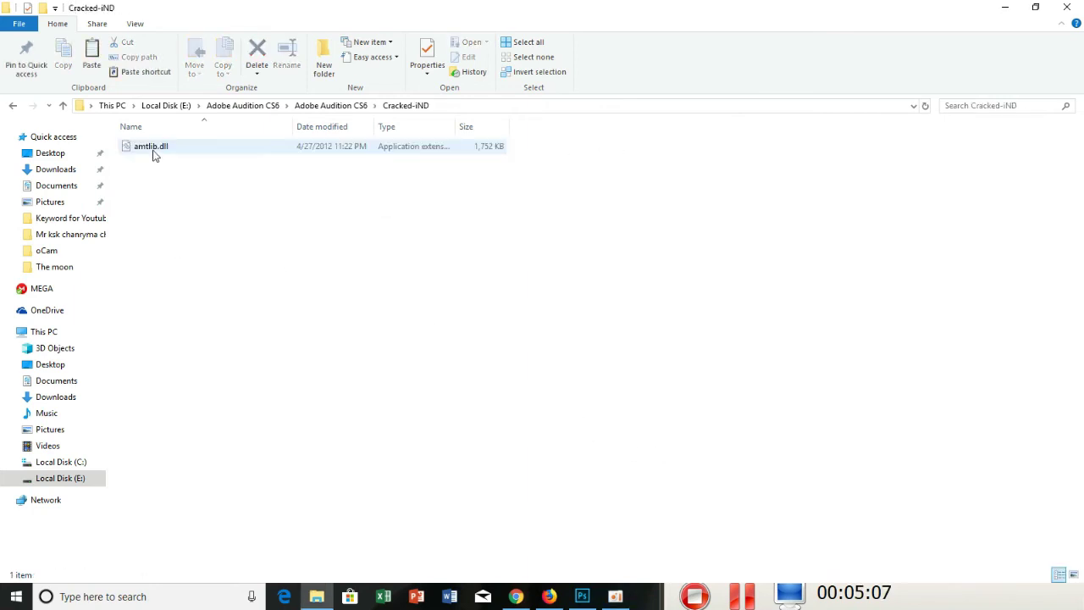
# Step: Copy amtlib.dll from the Cracked-iND folder and open the Adobe Audition CS6 installation folder through the program's shortcut properties
pyautogui.rightClick(155, 150)
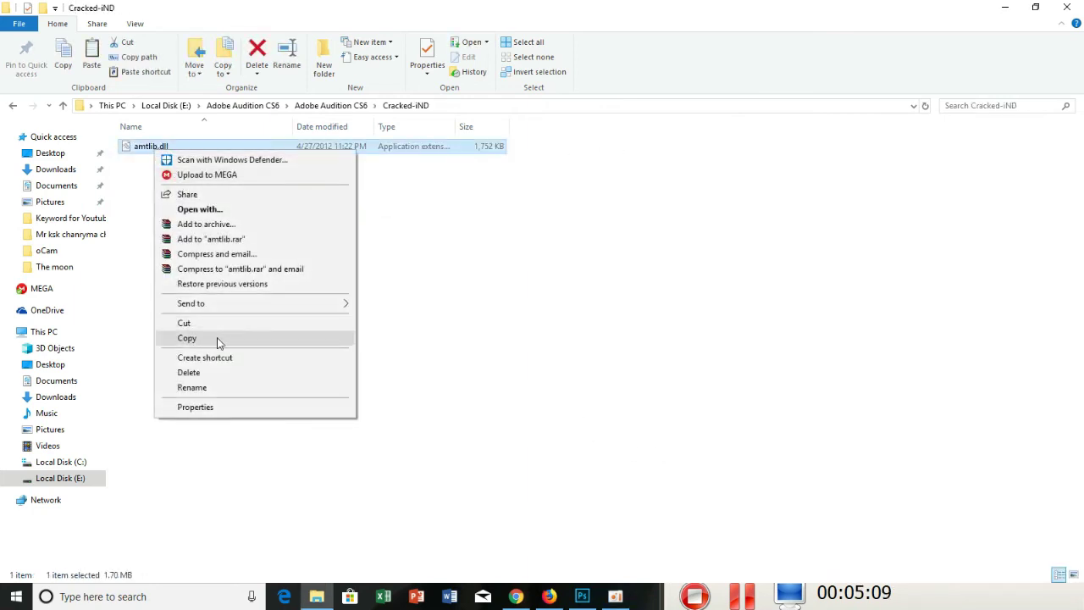
pyautogui.click(218, 340)
pyautogui.click(25, 597)
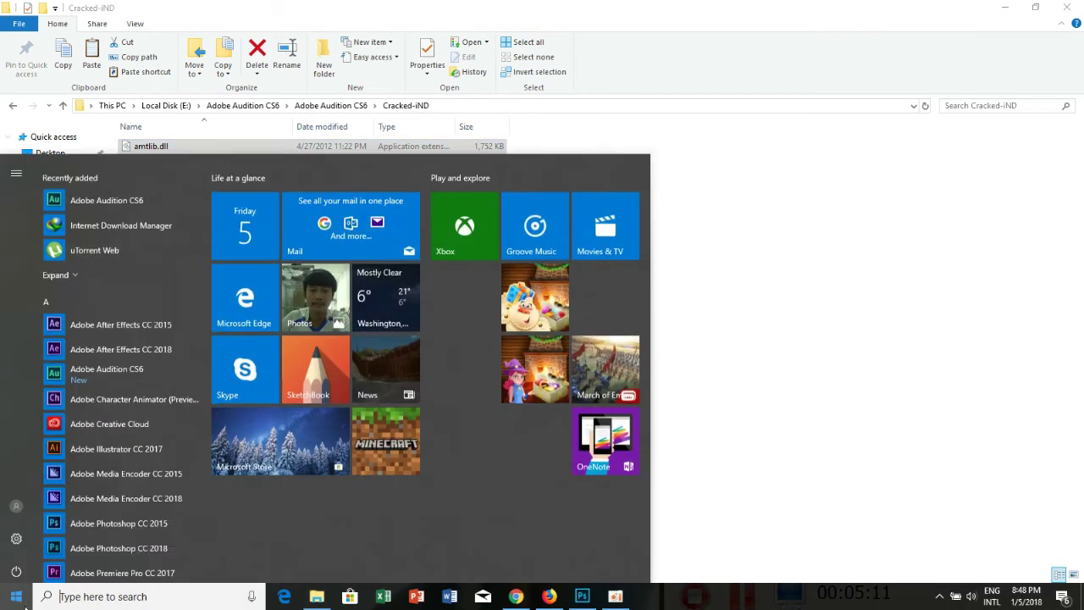
pyautogui.rightClick(117, 193)
pyautogui.moveTo(179, 230)
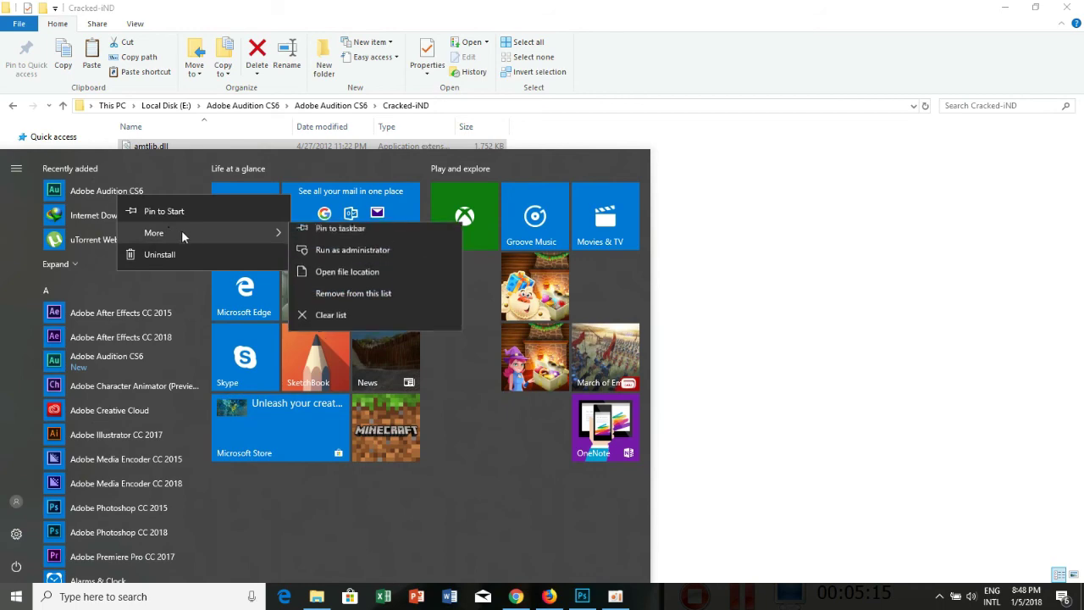
pyautogui.click(366, 284)
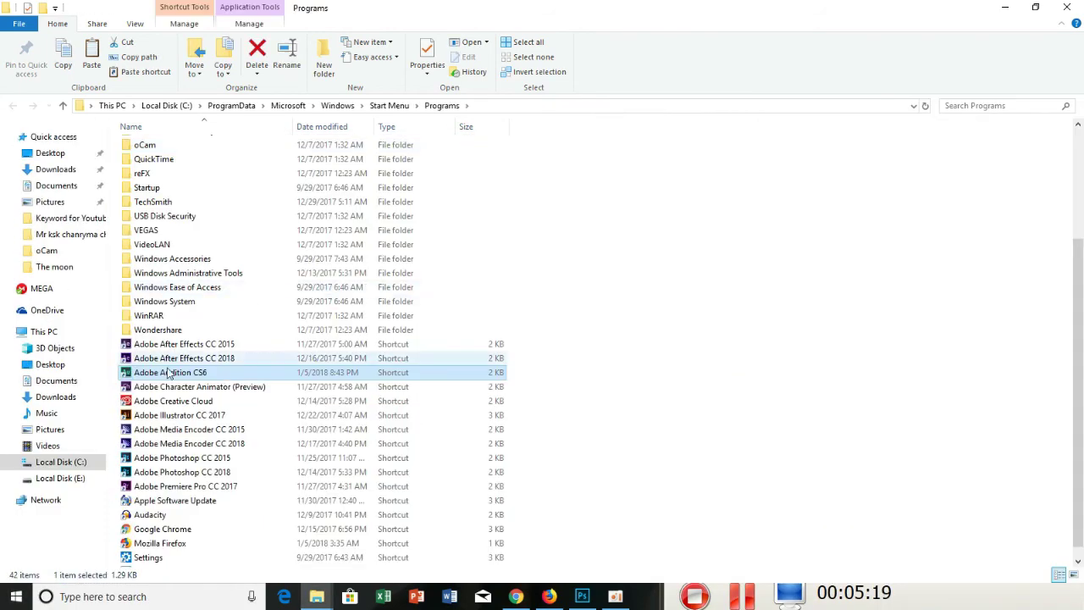
pyautogui.rightClick(175, 376)
pyautogui.click(188, 364)
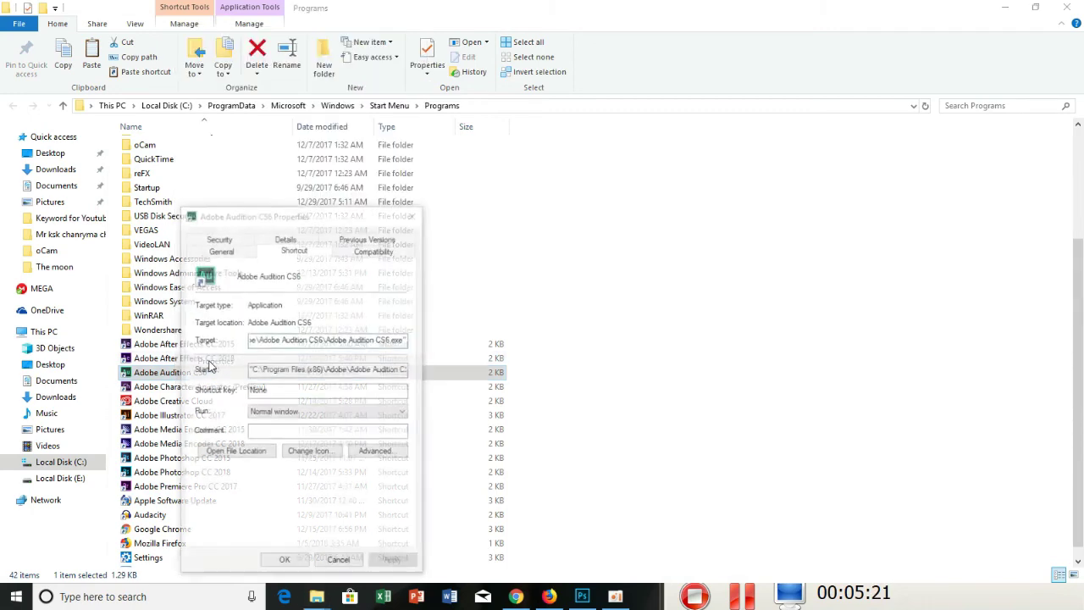
pyautogui.click(258, 458)
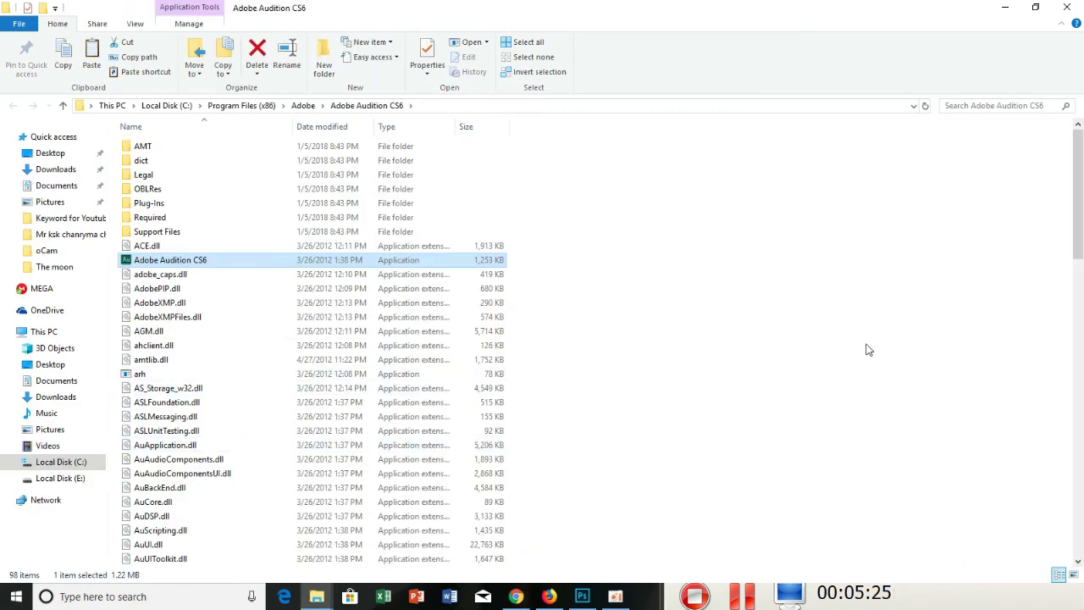
# Step: Paste amtlib.dll into the Adobe Audition CS6 installation folder, replacing the existing file with administrator permission
pyautogui.click(868, 349)
pyautogui.rightClick(798, 201)
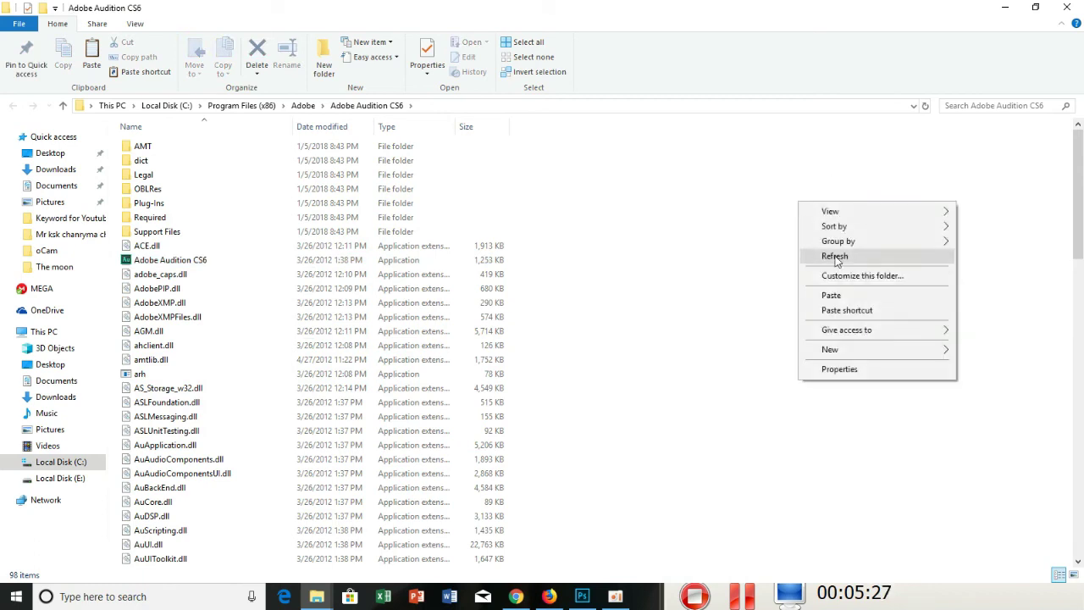
pyautogui.click(847, 296)
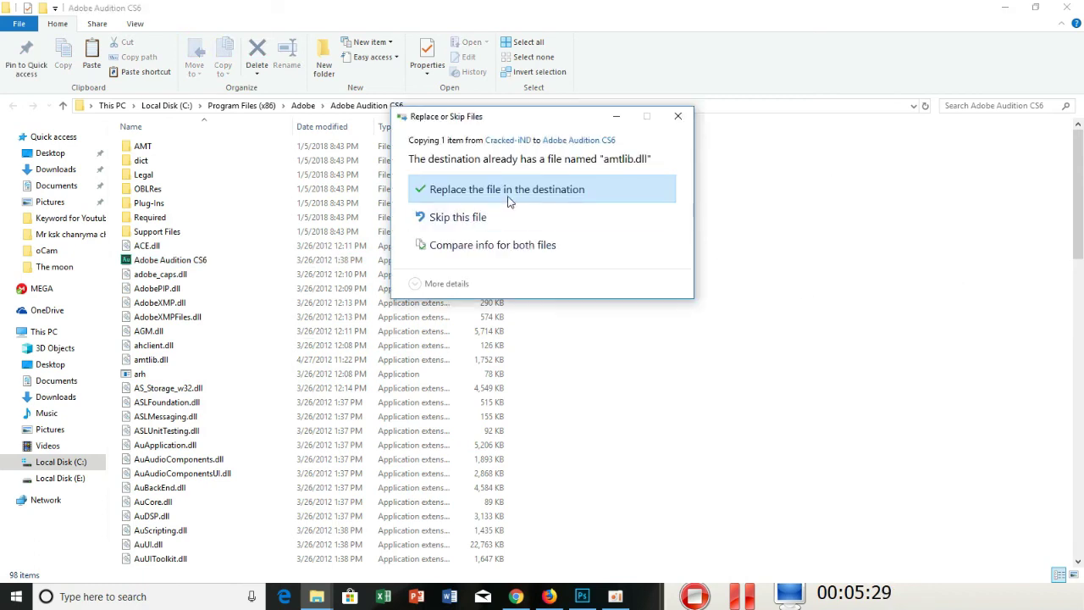
pyautogui.click(508, 189)
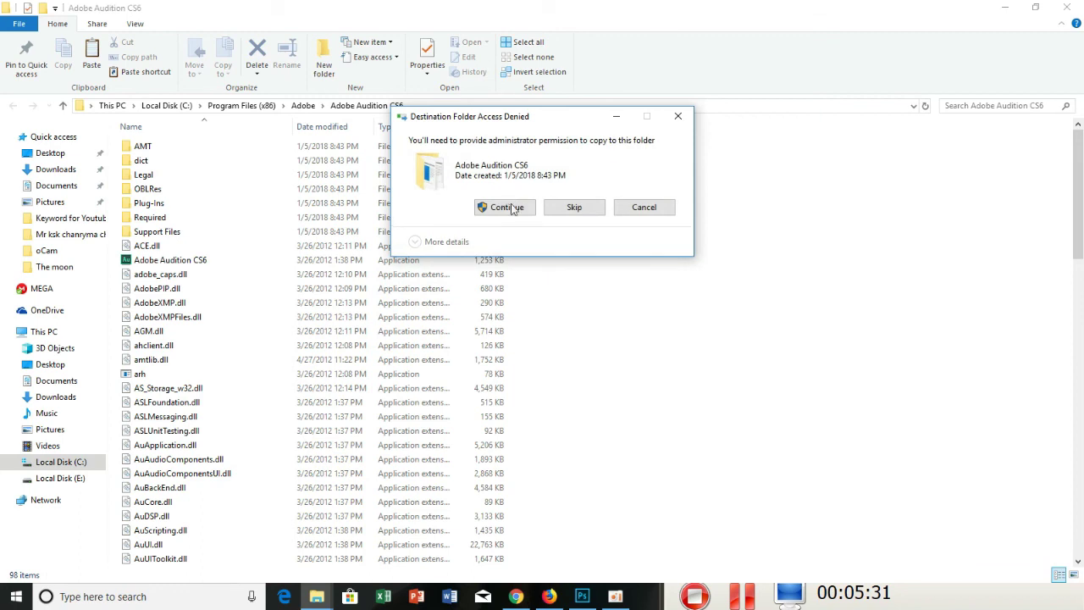
pyautogui.click(506, 207)
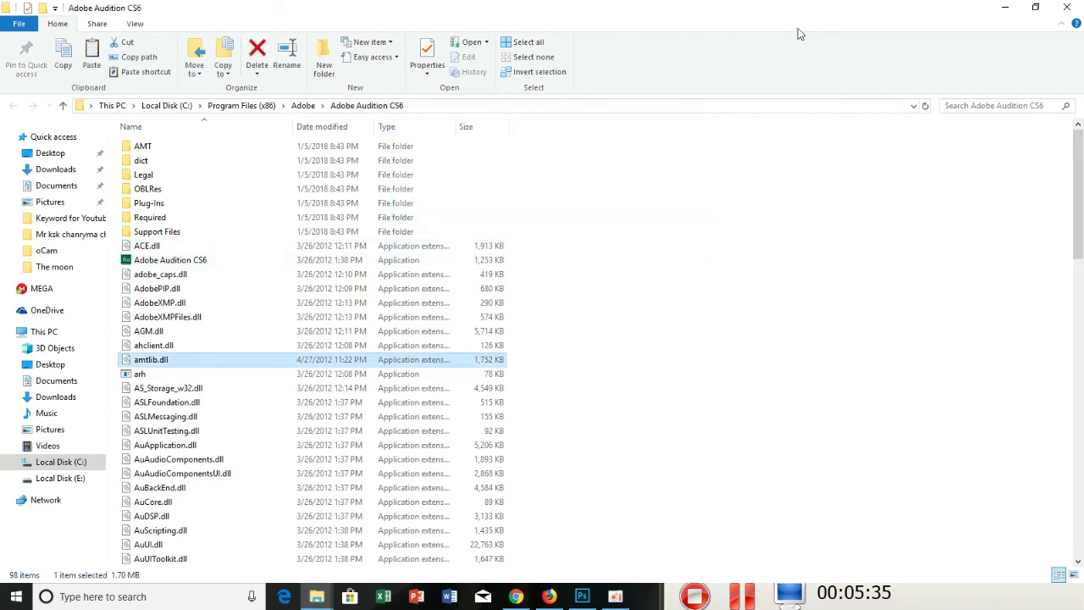
# Step: Minimize the installation folder window and close the shortcut's Properties dialog and the remaining File Explorer windows
pyautogui.click(1005, 8)
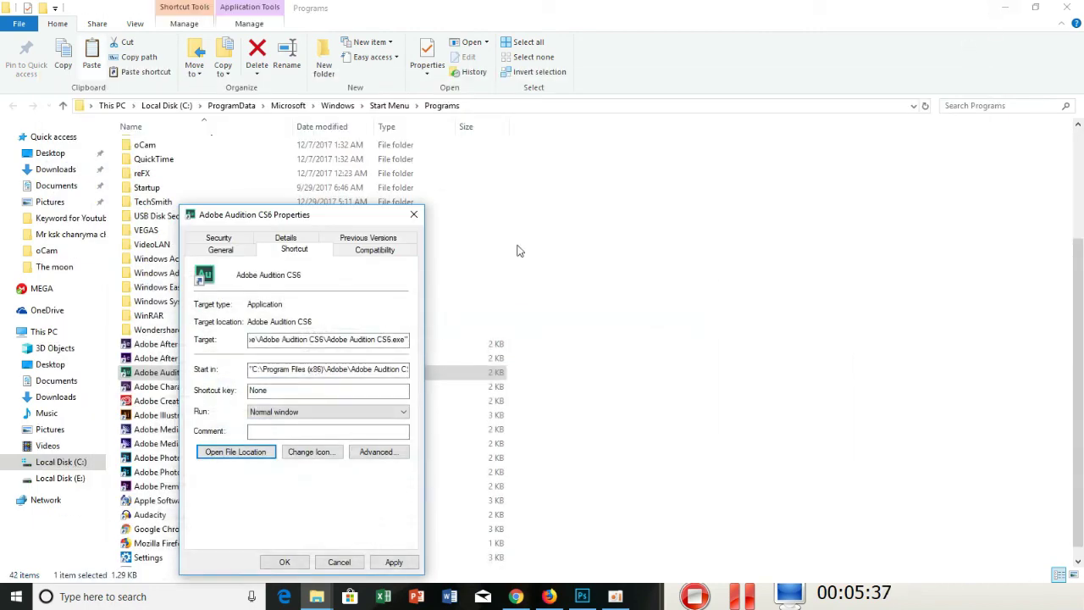
pyautogui.click(414, 214)
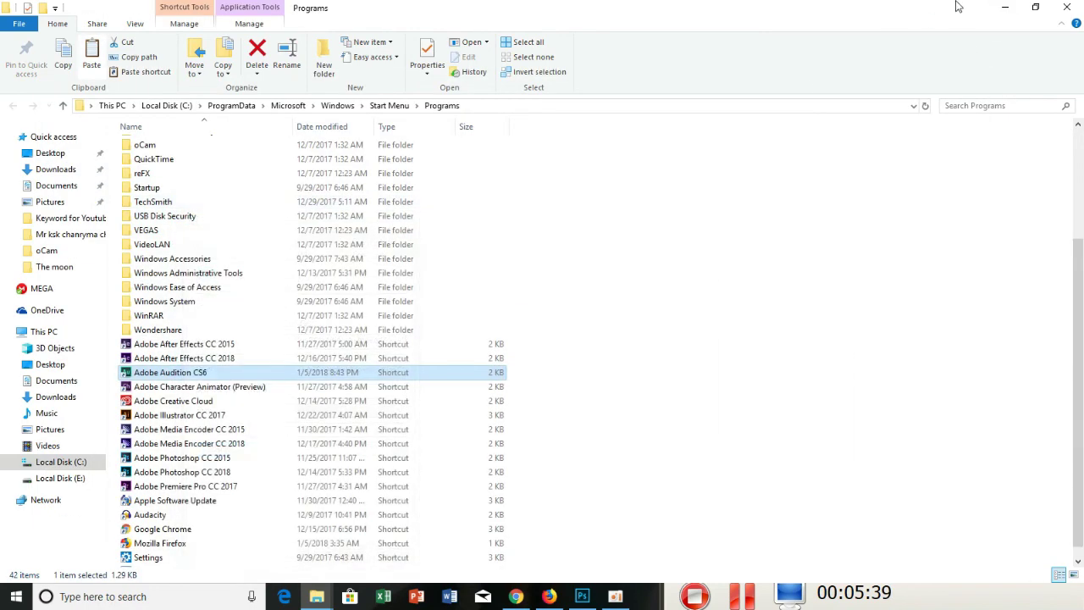
pyautogui.click(1065, 7)
pyautogui.click(1079, 8)
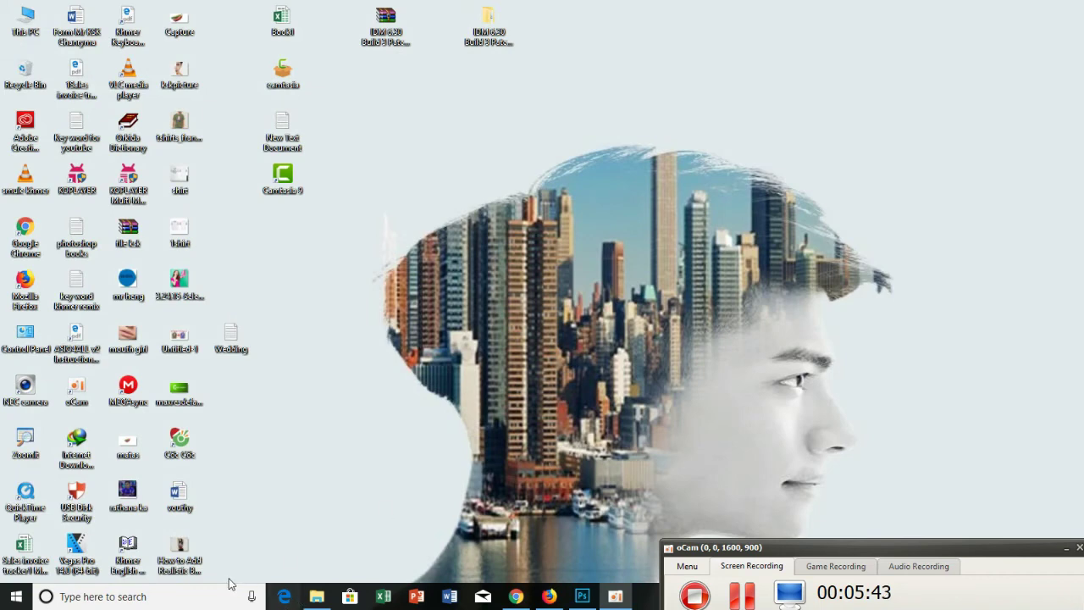
# Step: Launch Adobe Audition CS6 from the installed programs to check that it opens, and close it
pyautogui.click(16, 596)
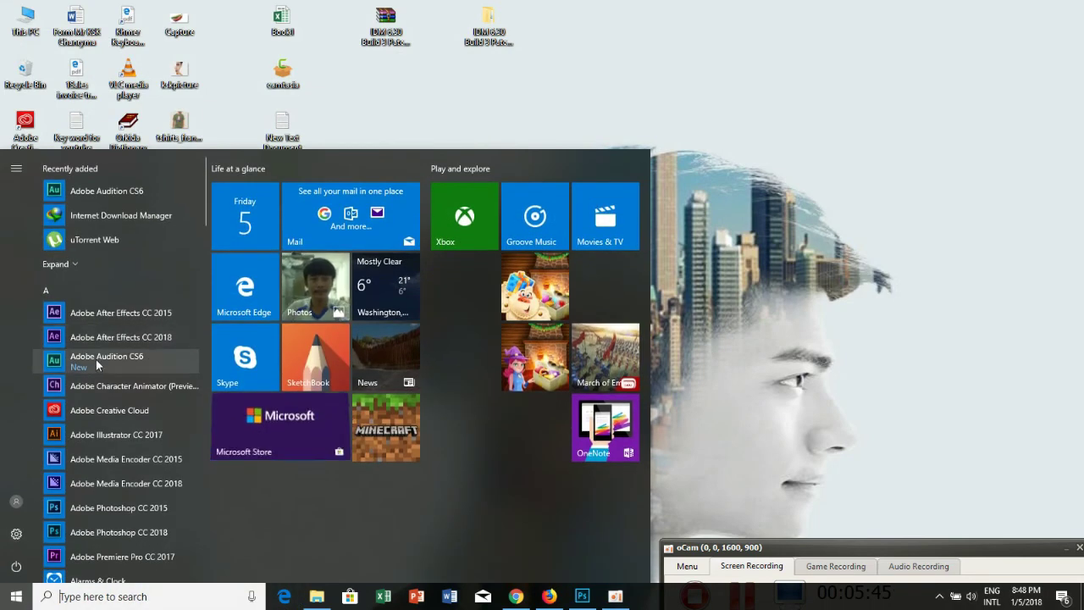
pyautogui.click(113, 357)
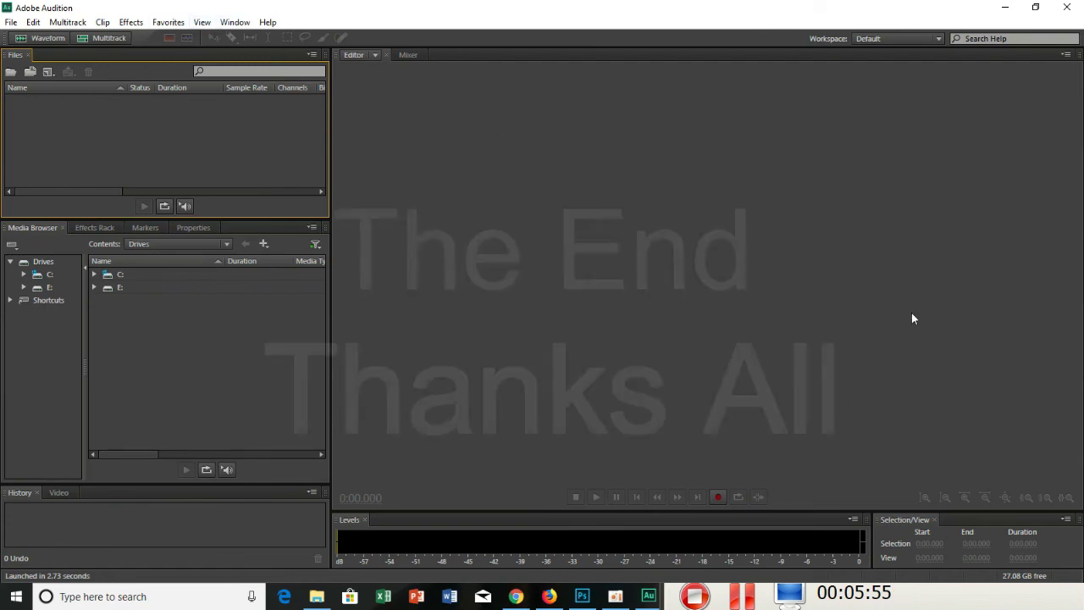
pyautogui.click(1063, 9)
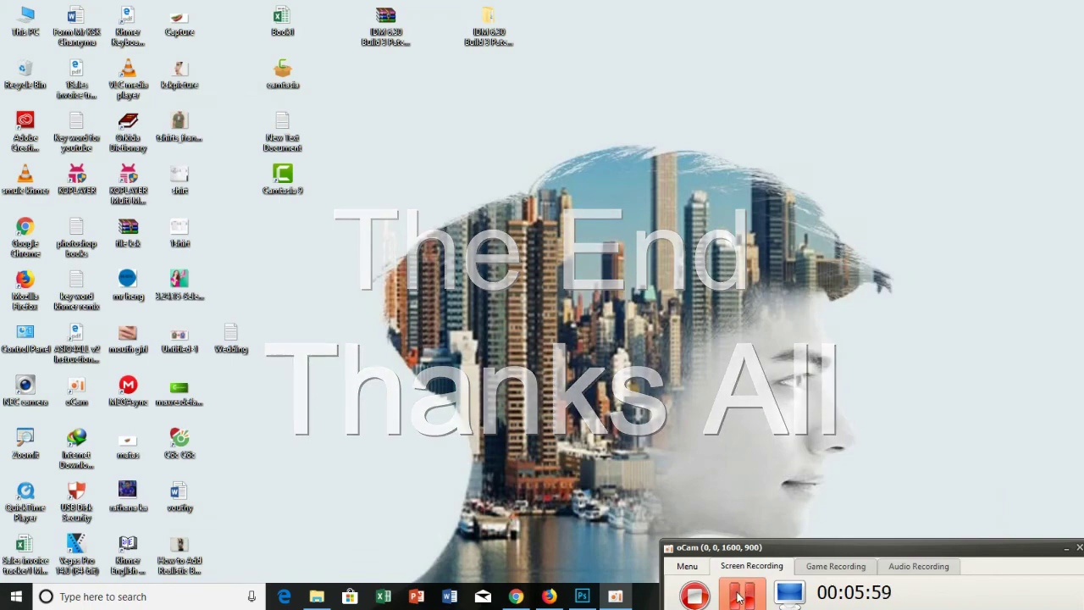